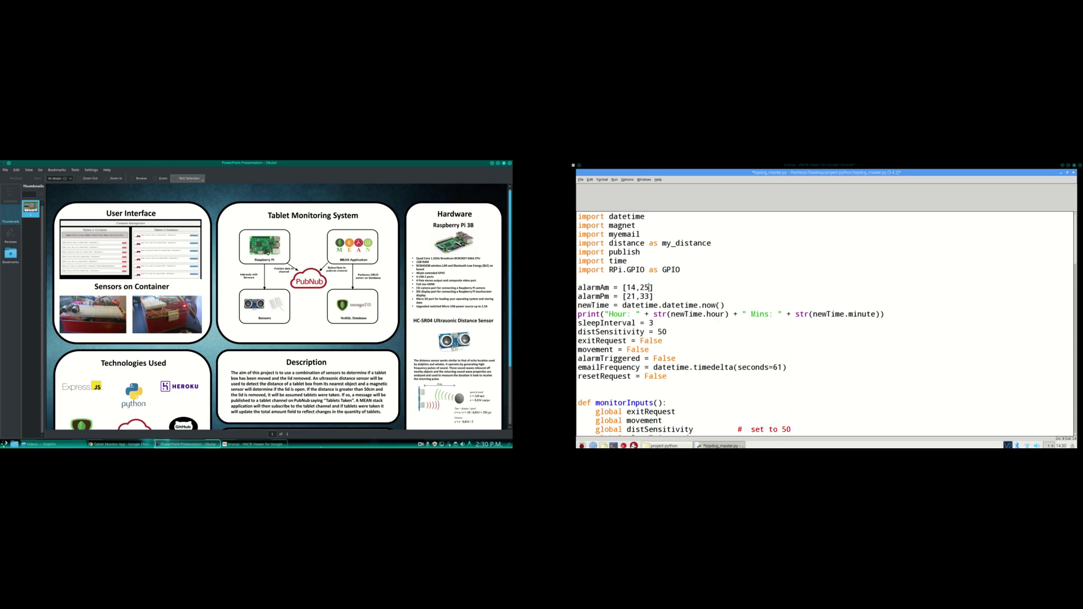
Scroll the Okular poster down to the Technologies Used and Magnetic Sensor panels
scroll(275, 341, "up", 1)
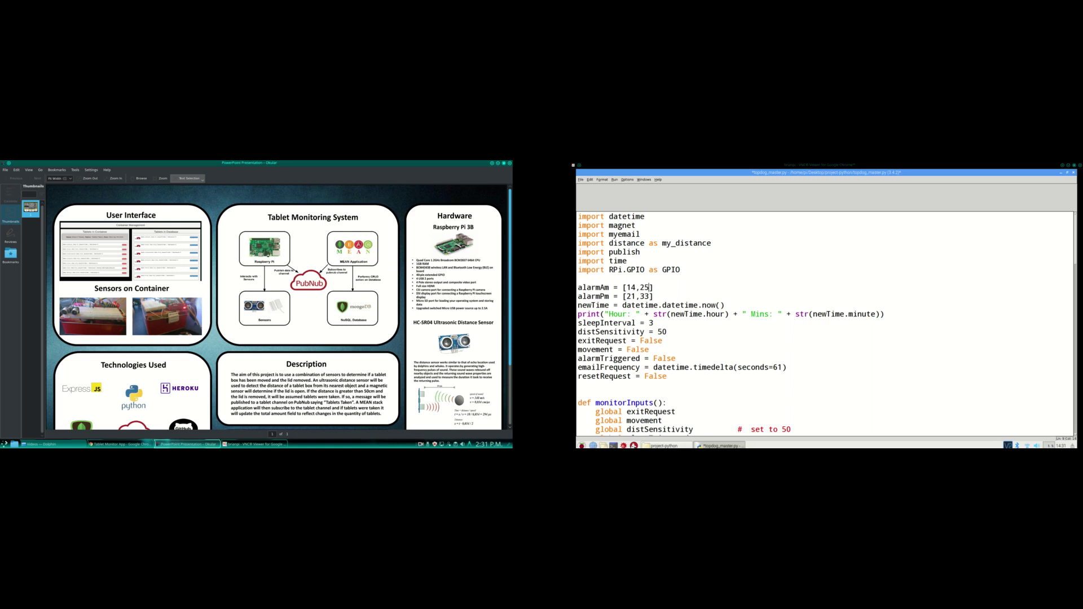
scroll(148, 332, "down", 3)
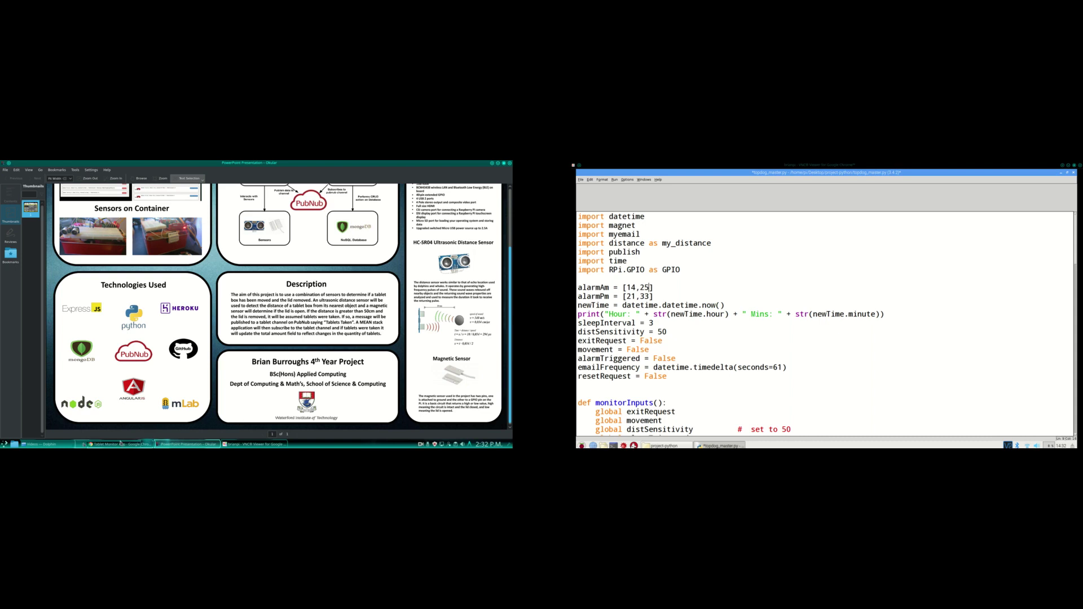
Switch to the Tablet Monitor app and view the Tablet Database list, zoomed in
left_click(99, 444)
mouse_move(170, 444)
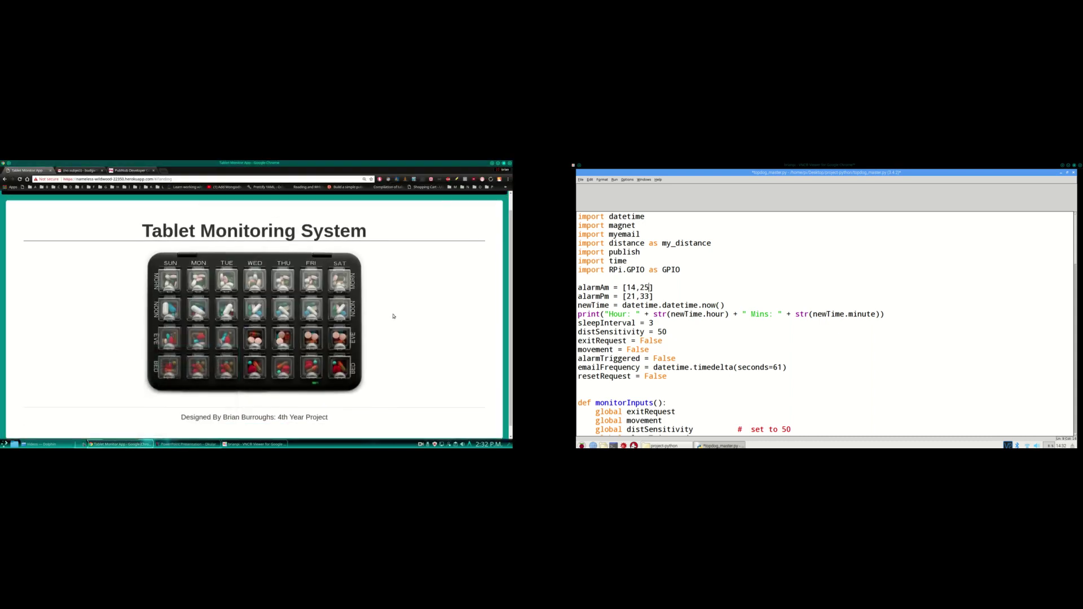
scroll(393, 316, "down", 1)
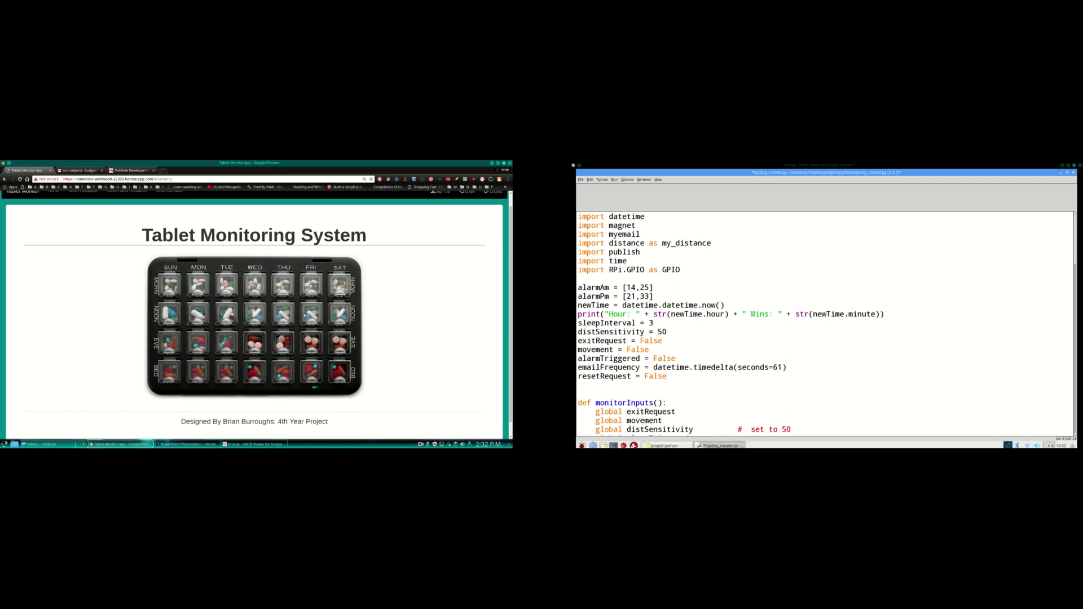
scroll(98, 231, "up", 1)
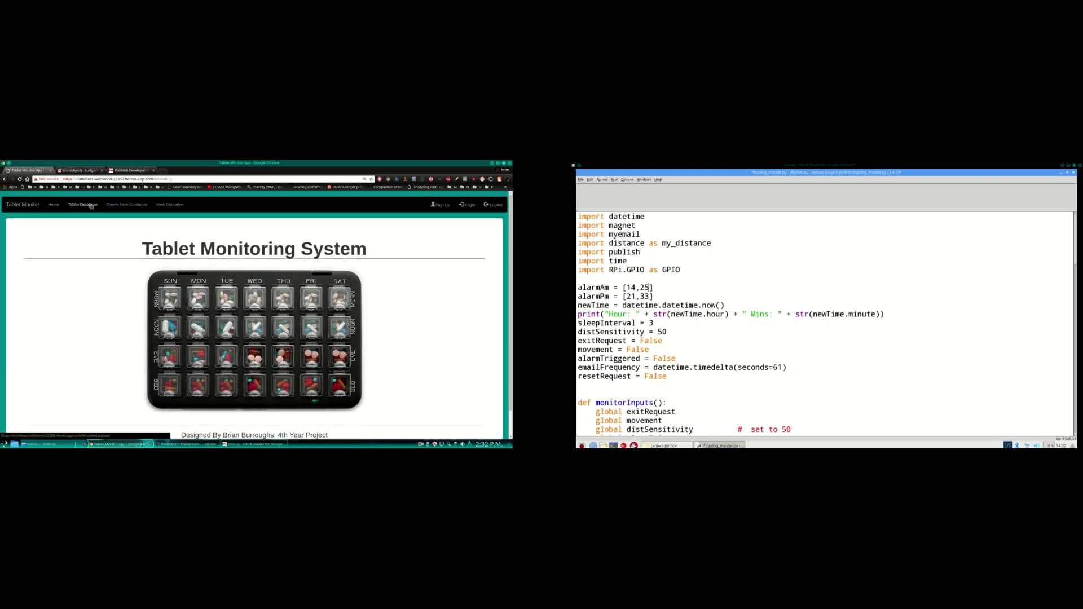
left_click(91, 206)
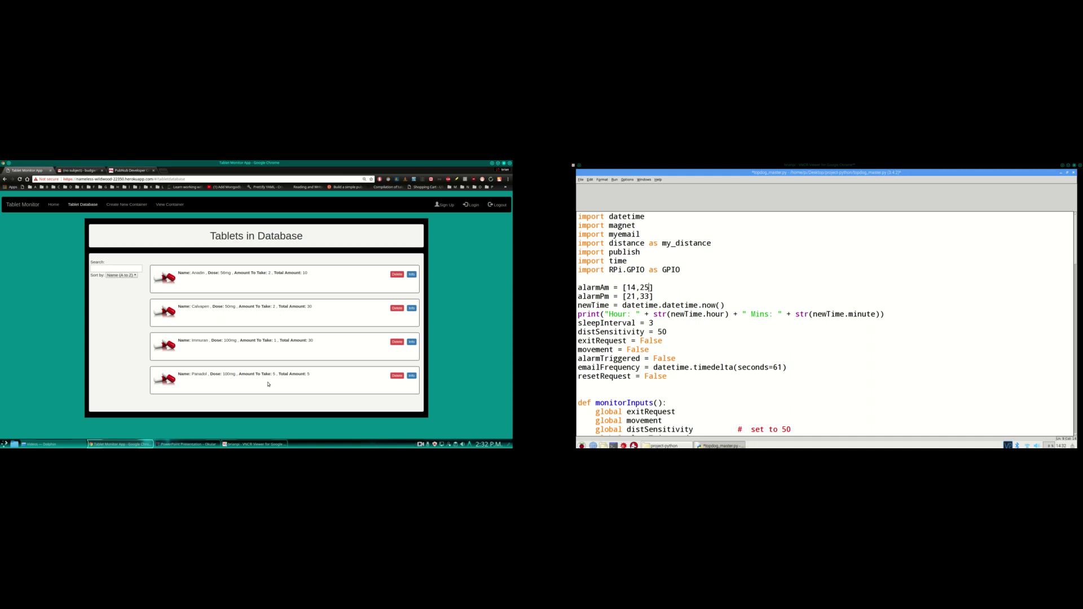
key("ctrl+plus")
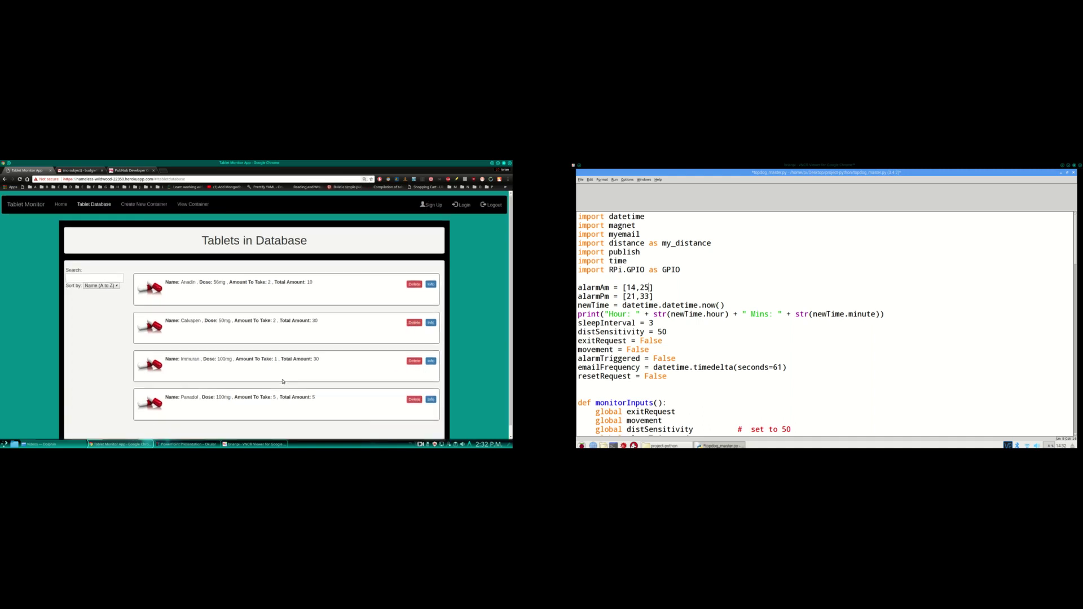
scroll(282, 381, "down", 1)
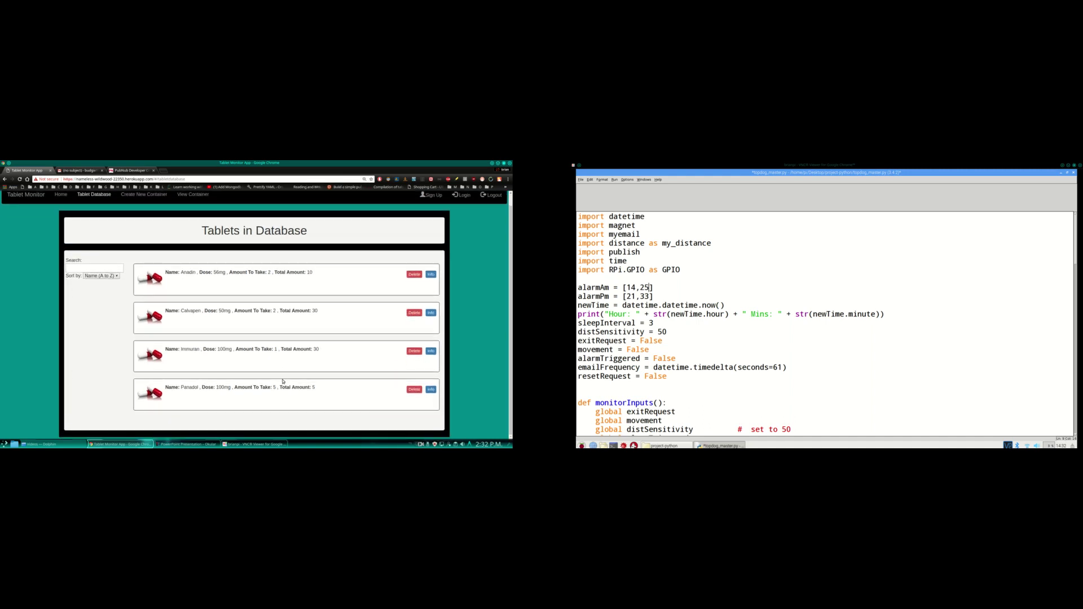
On the home page, enter fosamax, 70mg dose, take 1, total 60, described 'Help recover bone'
left_click(61, 196)
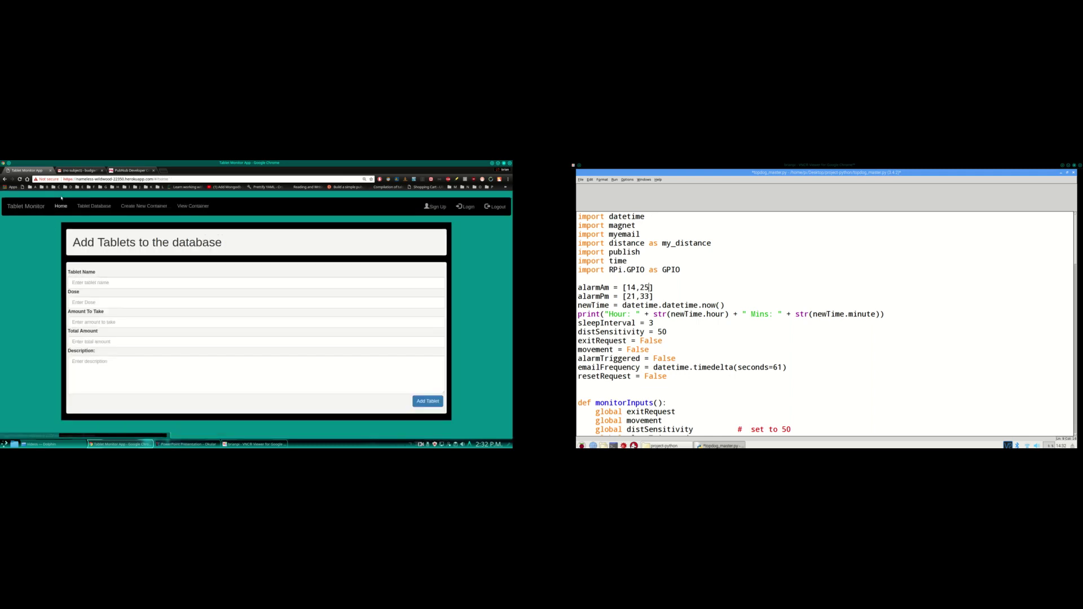
left_click(100, 286)
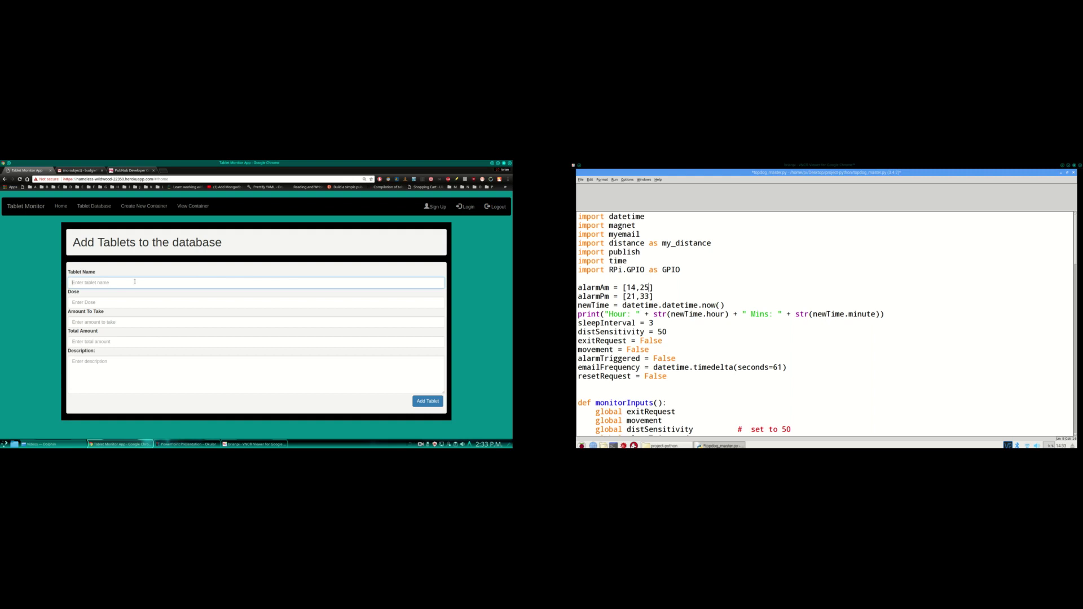
type("fosamax")
key("Tab")
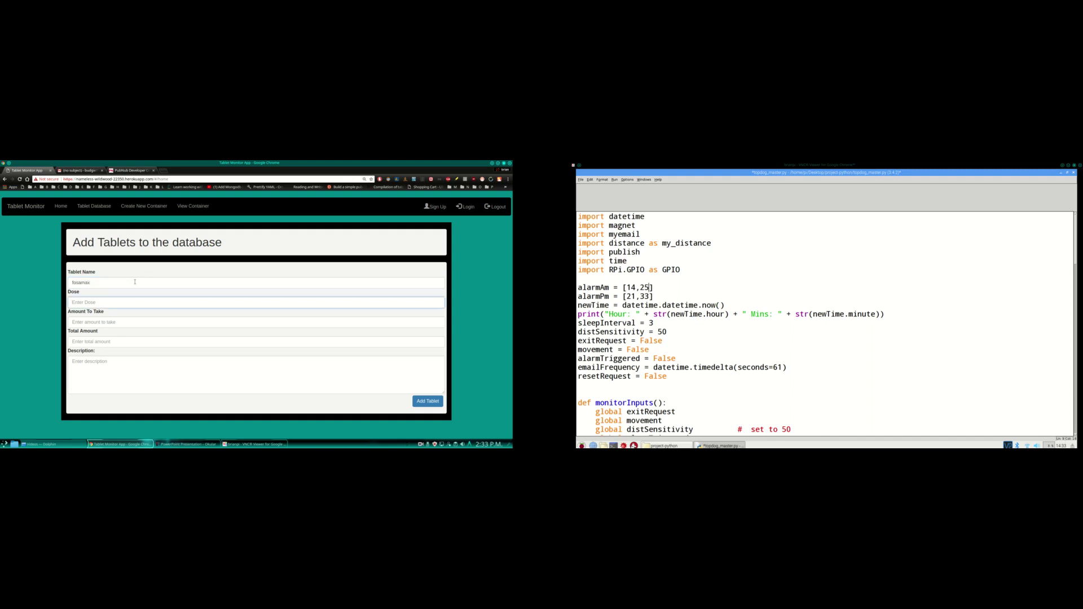
type("70mg")
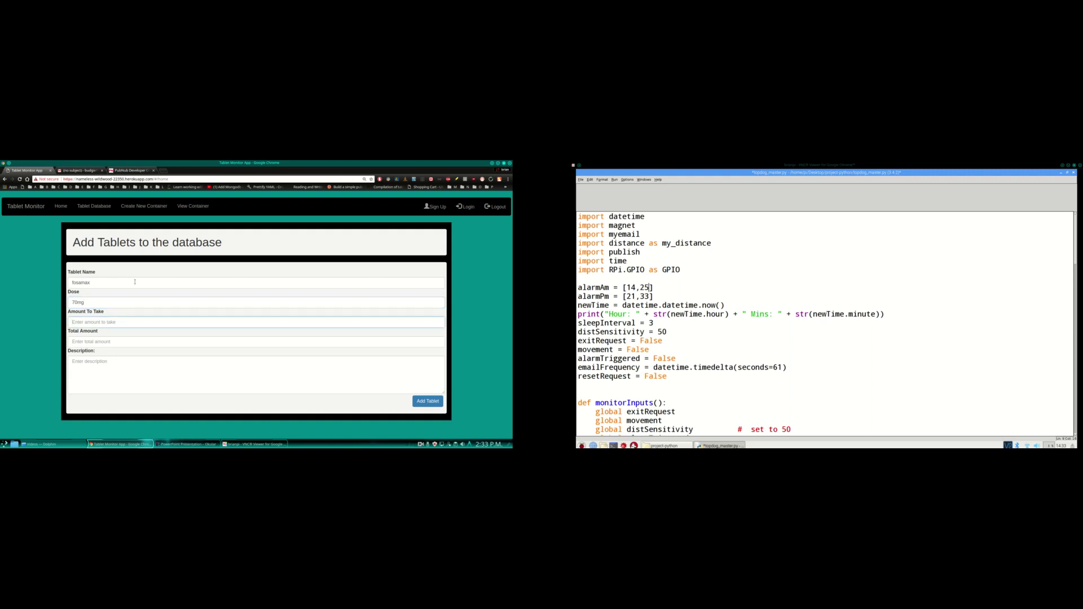
type("1")
key("Tab")
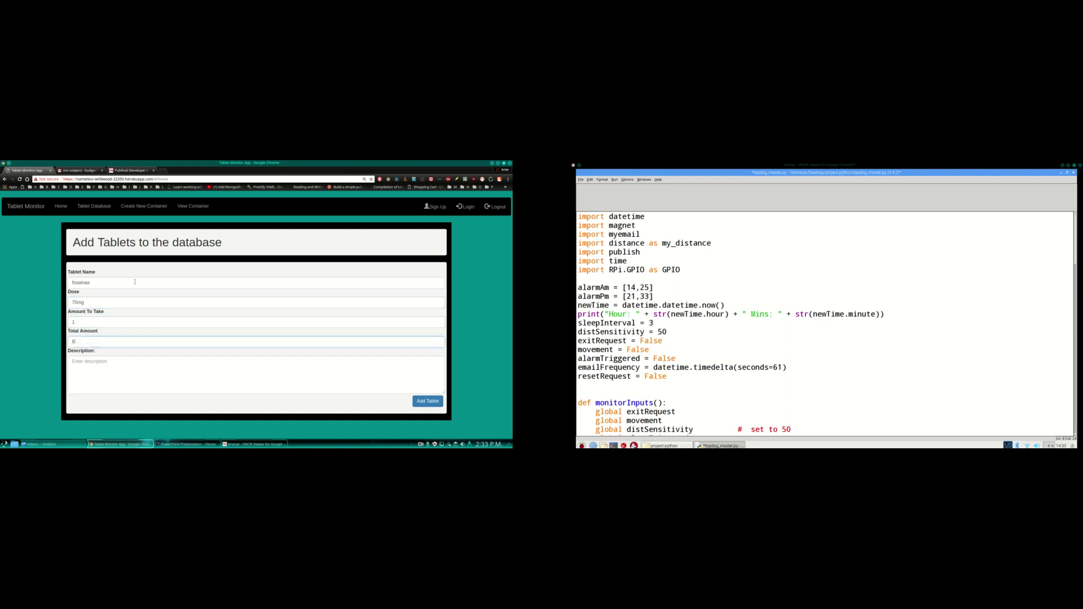
key("Tab")
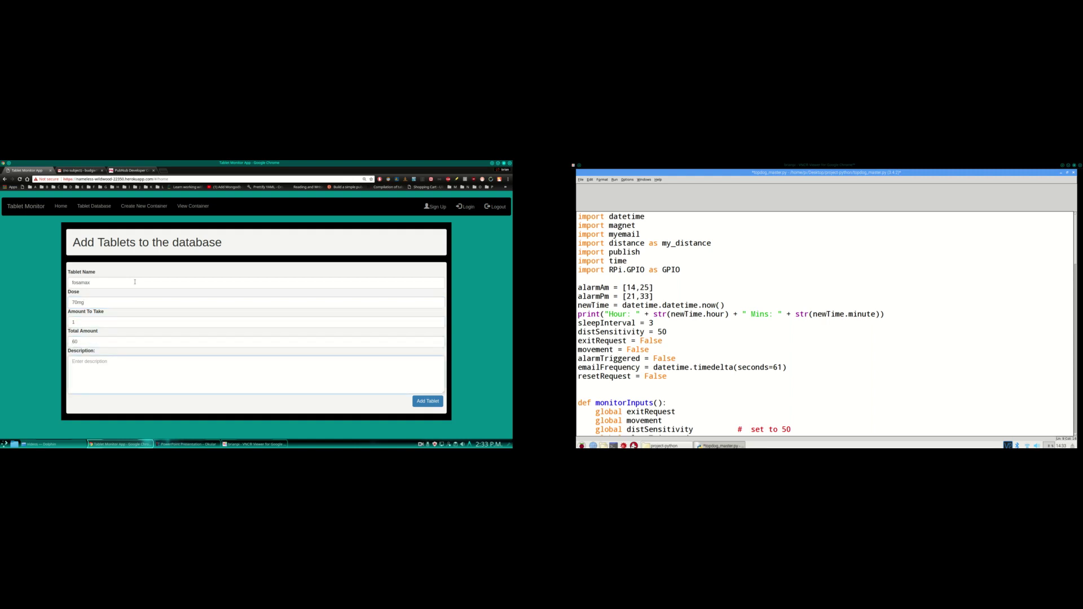
type("Help recover bone density")
Submit fosamax, then sort the tablet database by age, oldest first, and inspect the entries
left_click(428, 401)
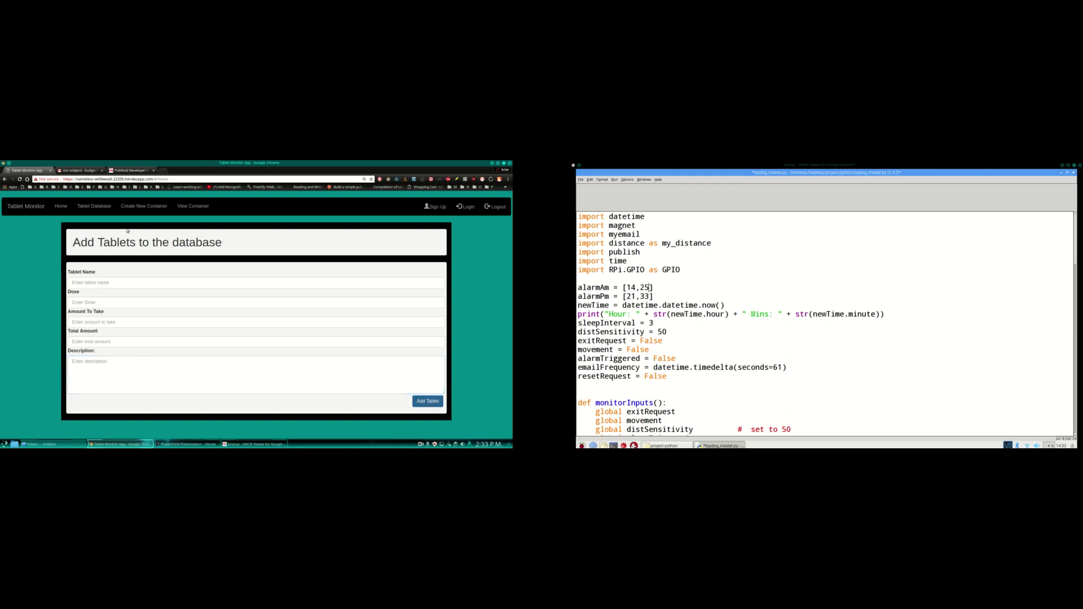
left_click(93, 206)
scroll(204, 370, "down", 2)
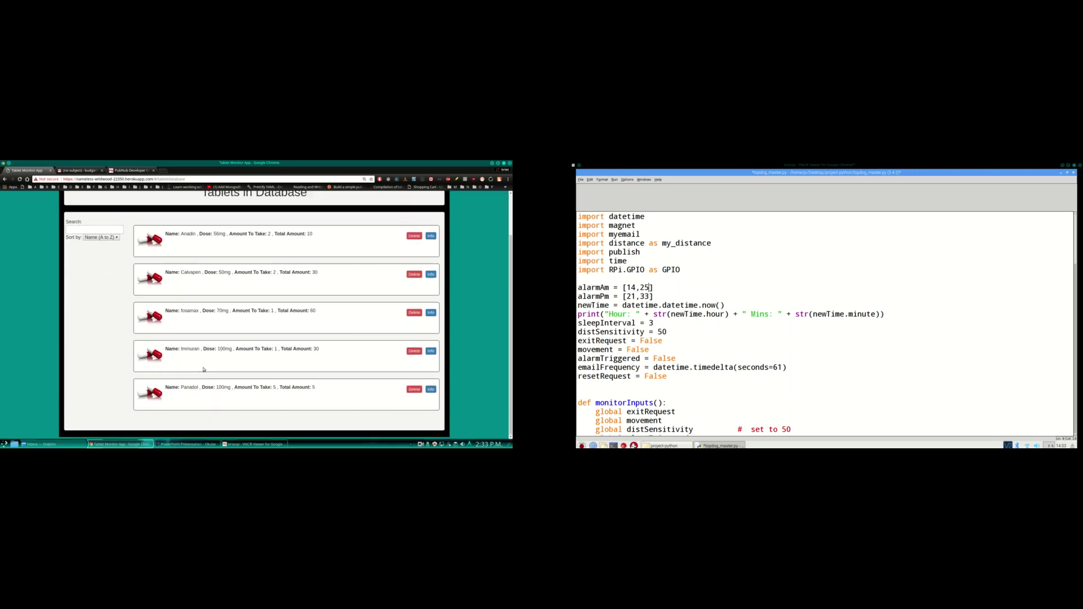
left_click(100, 236)
left_click(97, 250)
left_click_drag(181, 233, 319, 235)
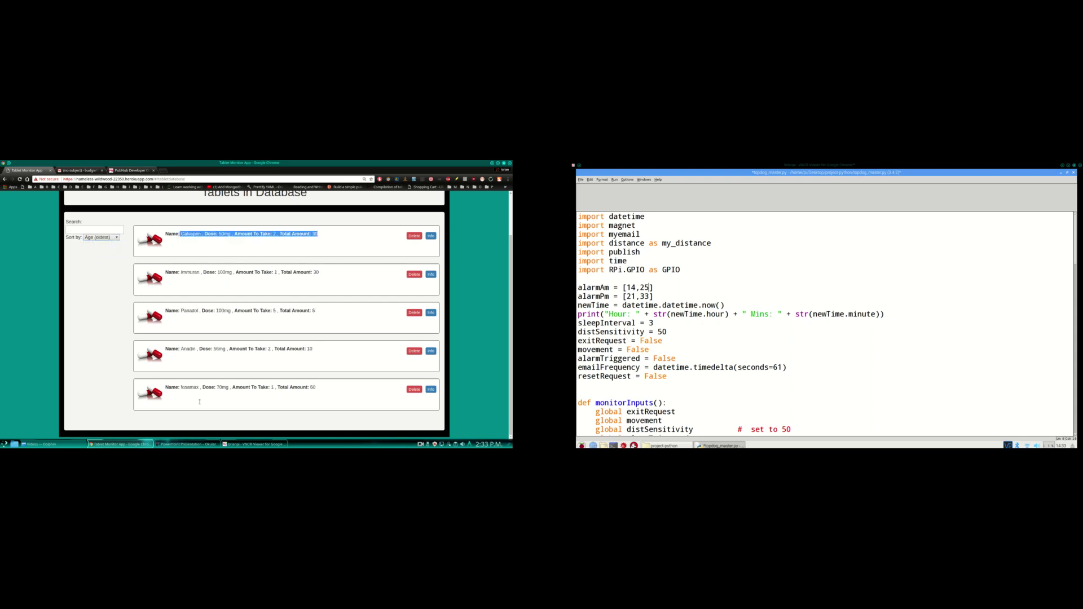
left_click_drag(180, 388, 338, 390)
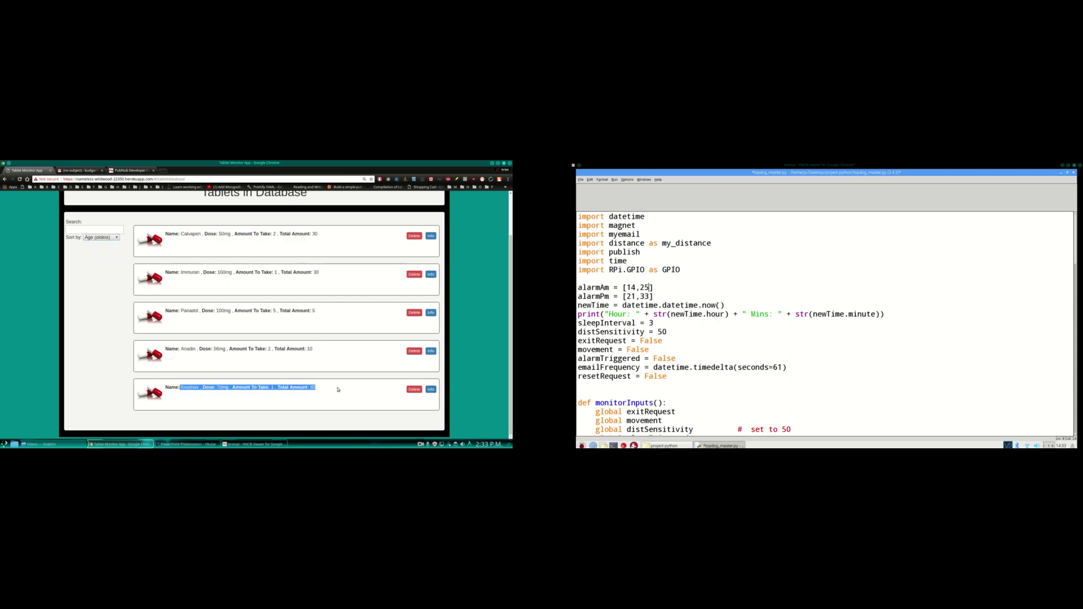
Search the tablet list for 'fo' and 'pa', clear each search, then reload the page
left_click(94, 229)
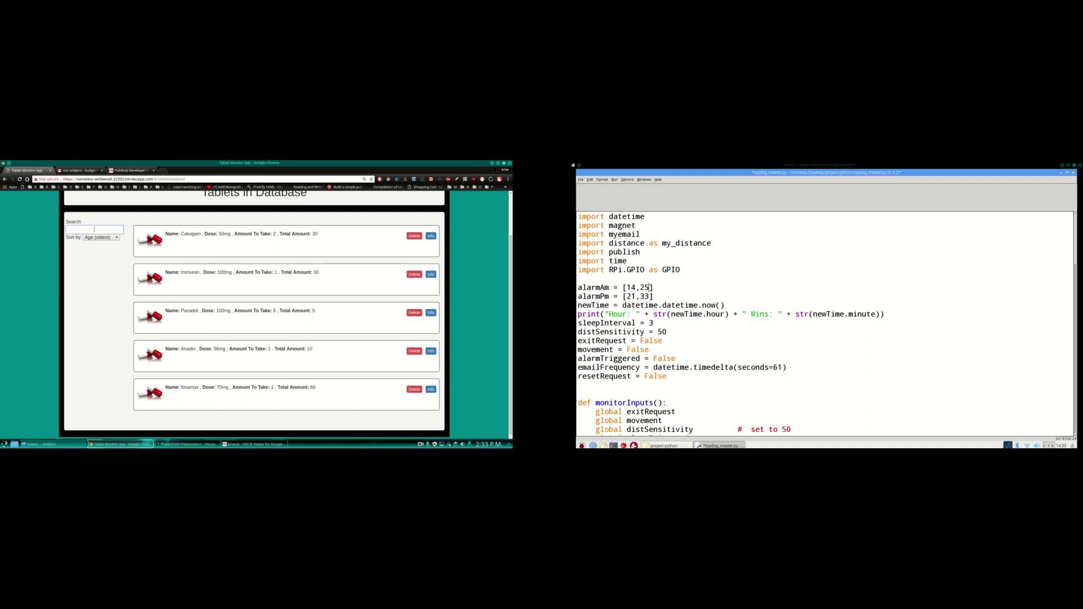
type("fo")
key("BackSpace")
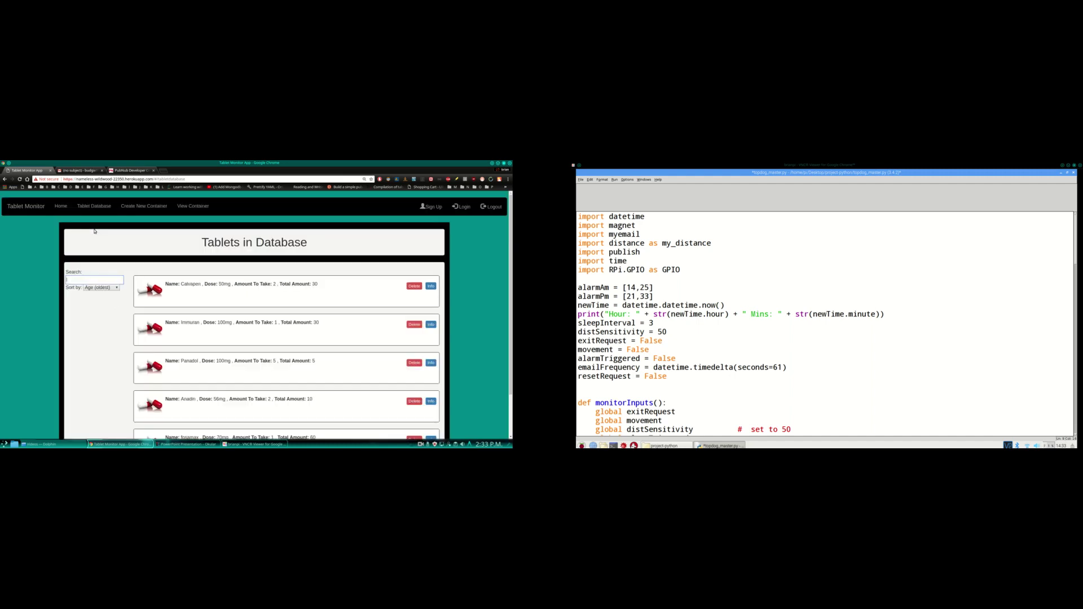
type("pa")
key("BackSpace")
key("BackSpace")
scroll(336, 395, "down", 2)
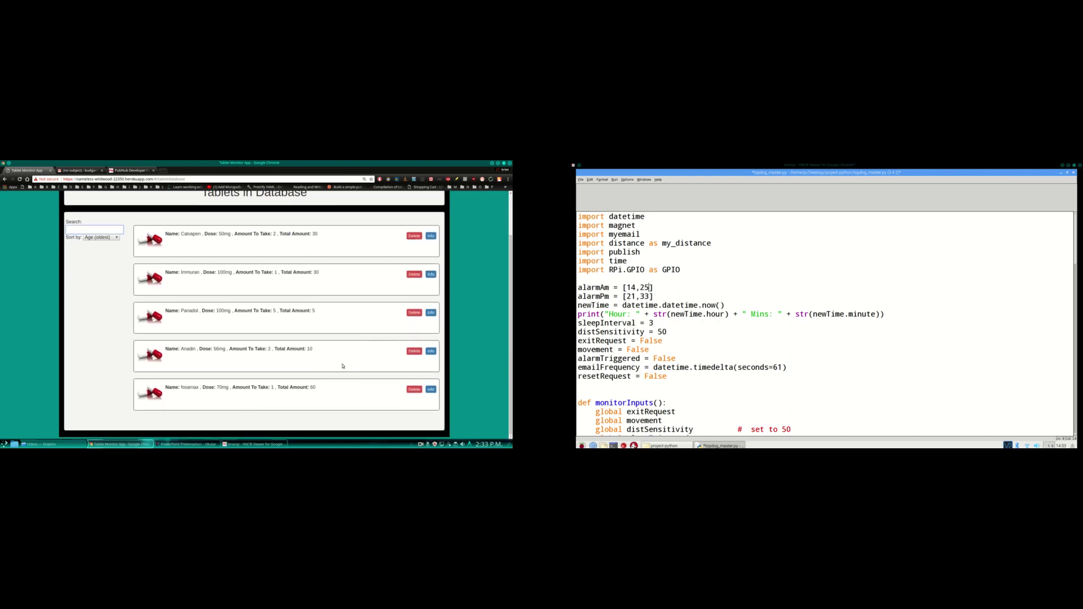
key("F5")
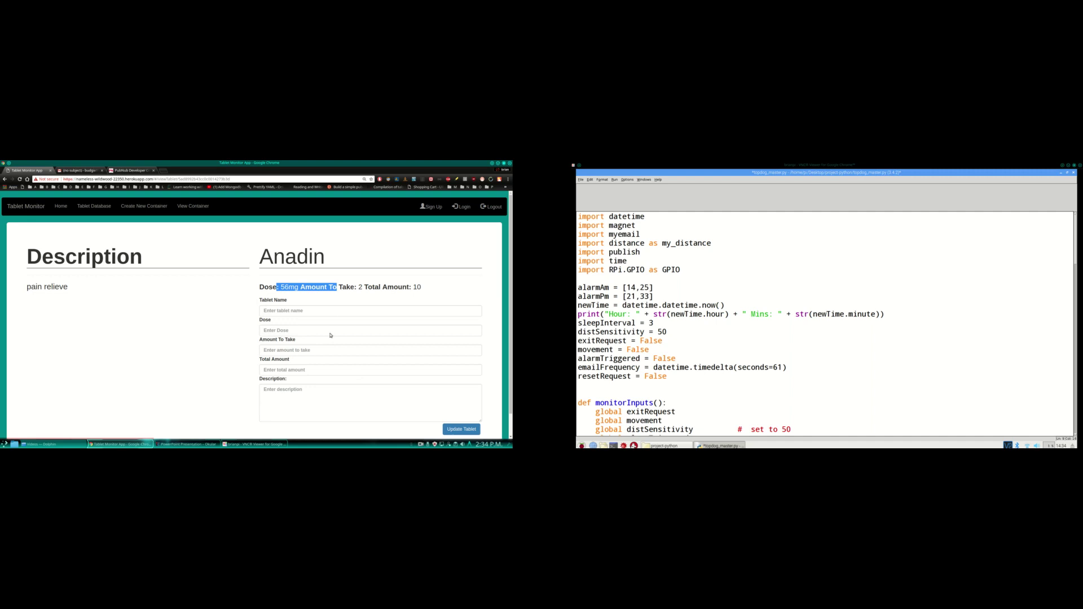
Go back from Anadin's details to the tablet database list
left_click(86, 206)
View the Create New Container form and its name field, then return to the container list
left_click(192, 206)
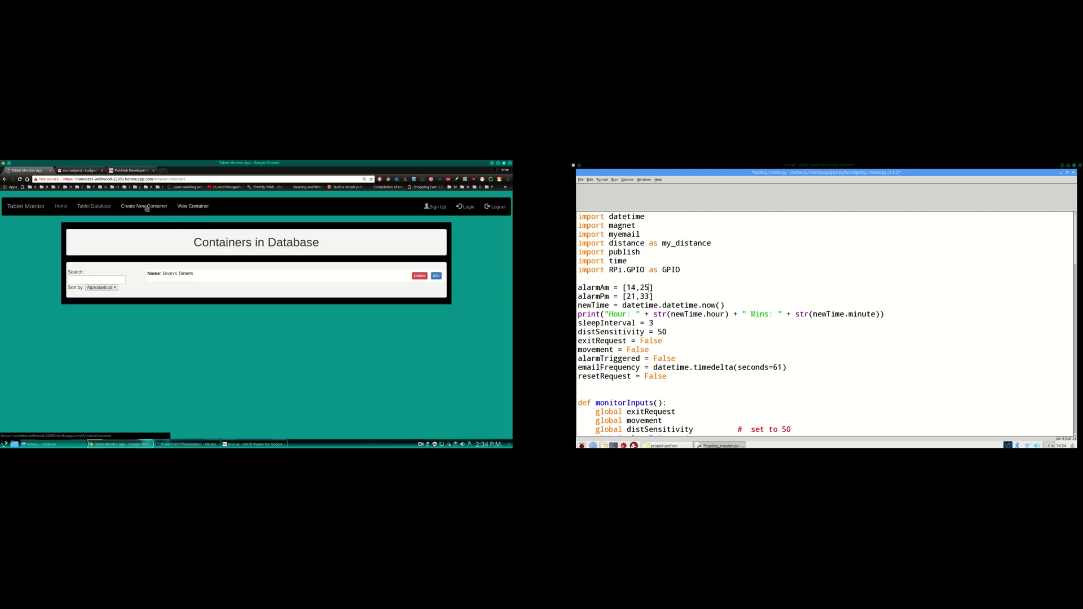
left_click(145, 206)
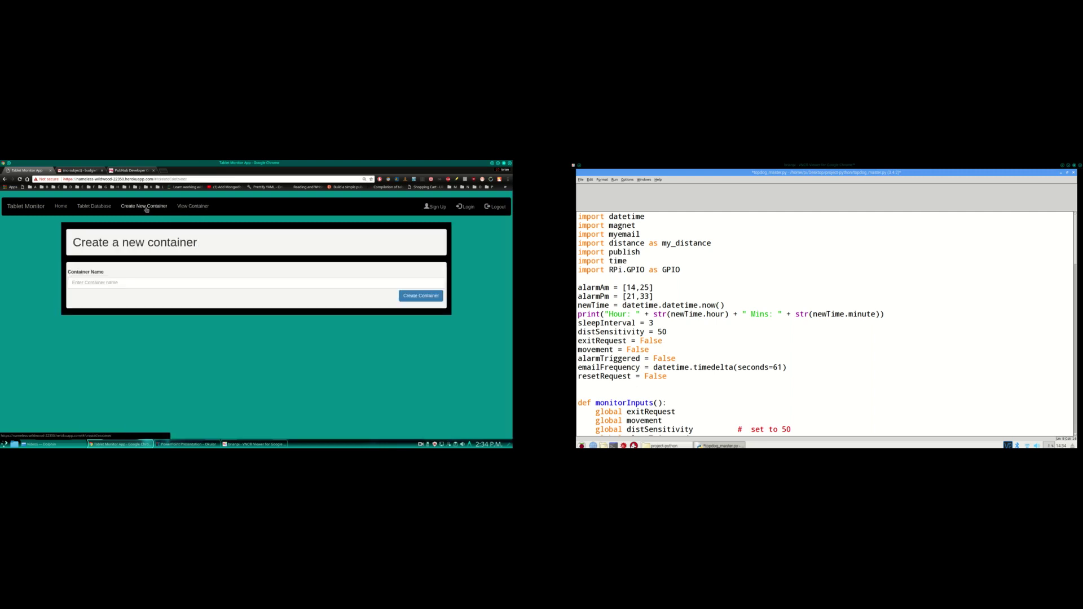
left_click(161, 268)
left_click(193, 206)
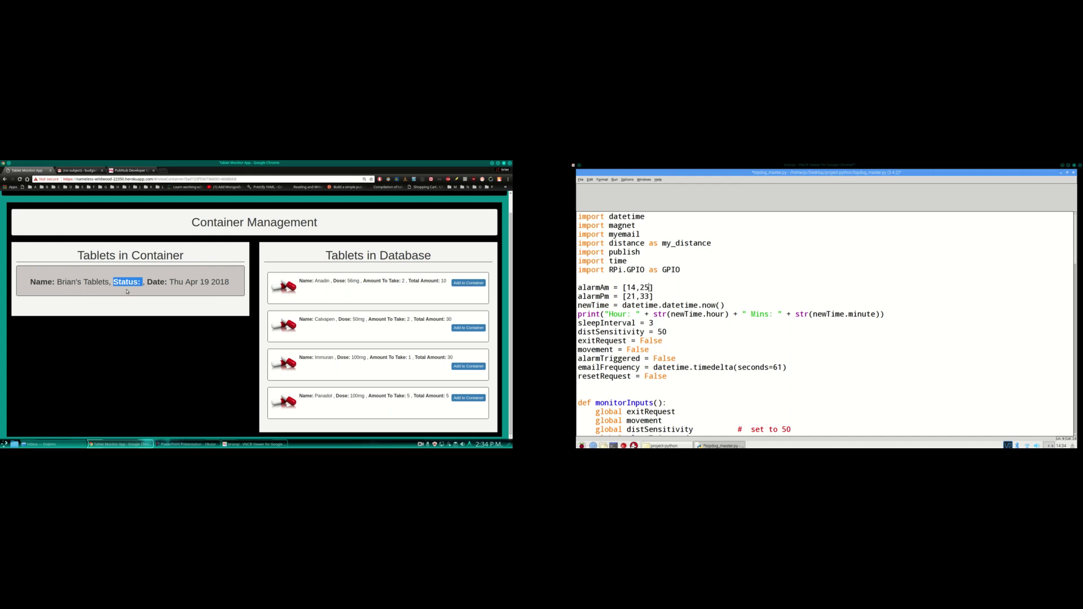
Add Anadin and Panadol from the Tablets in Database list to the container
left_click(162, 295)
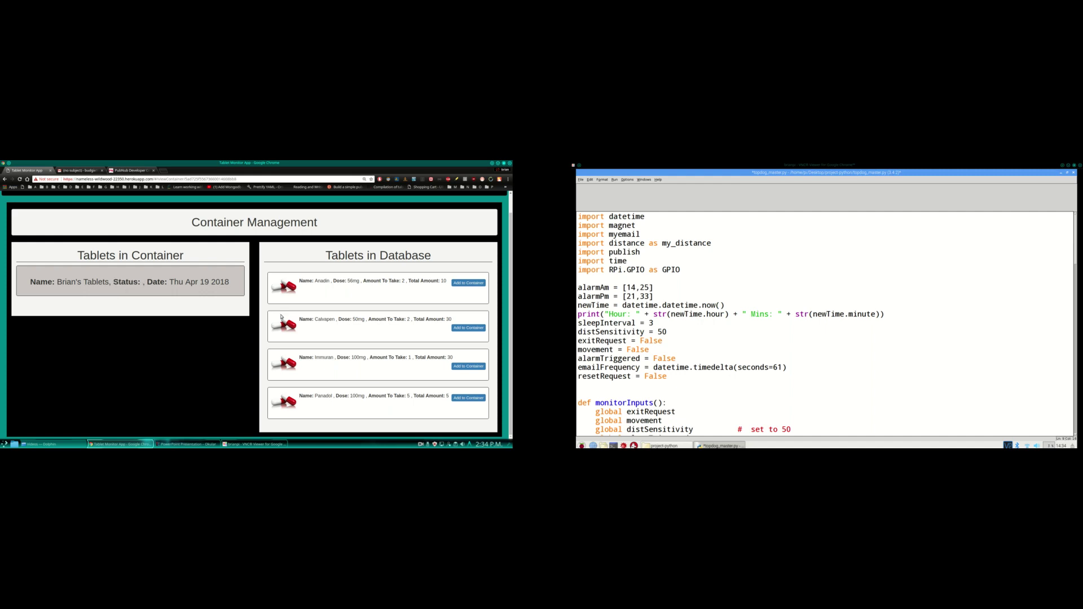
left_click(467, 284)
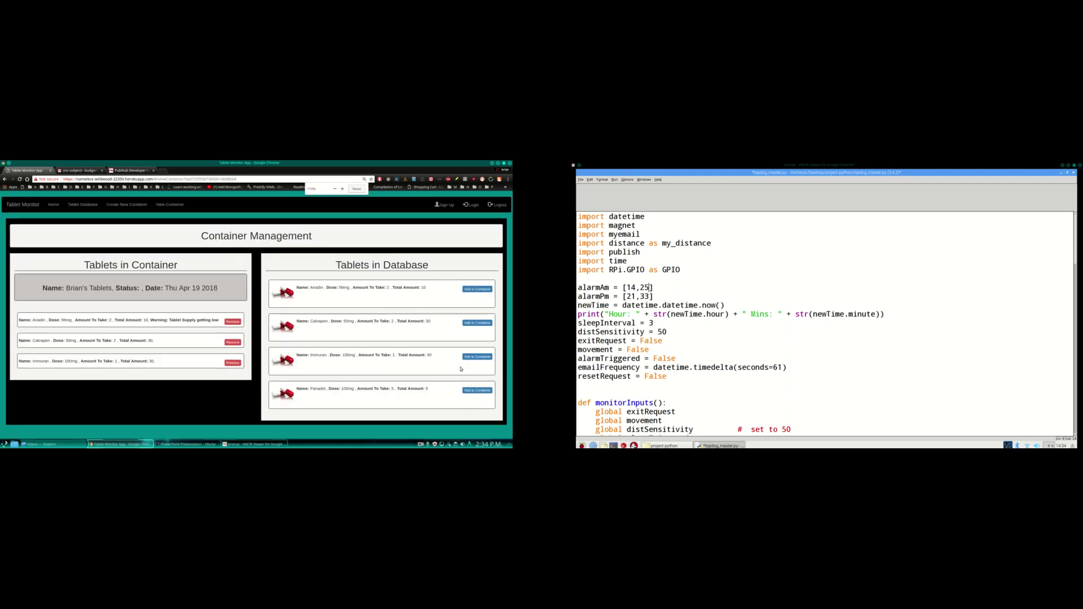
left_click(472, 390)
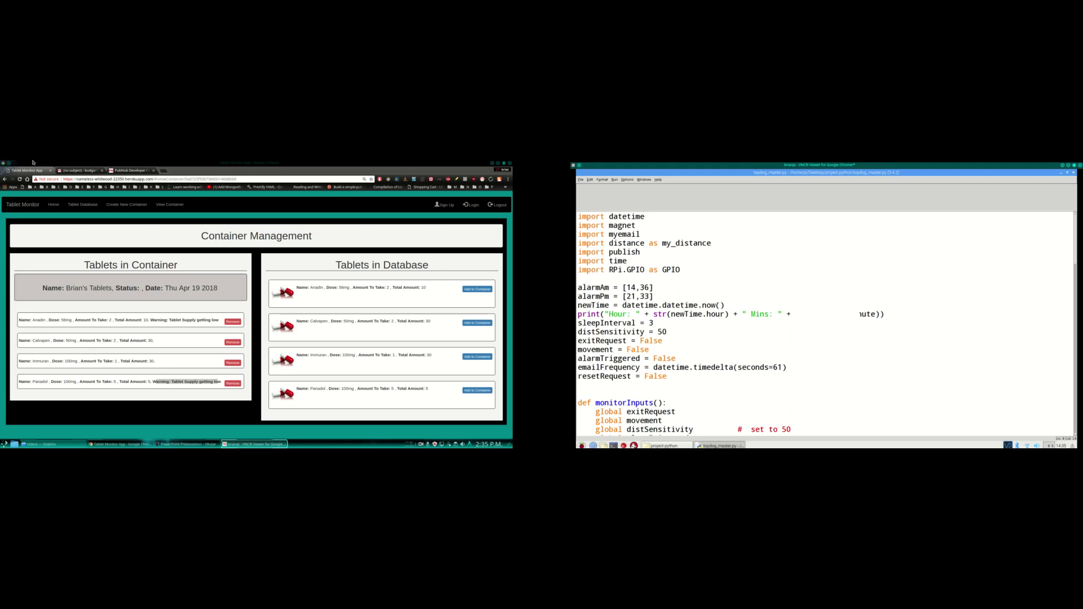
Switch to the e-mail tab to see the morning-tablets reminder
left_click(83, 171)
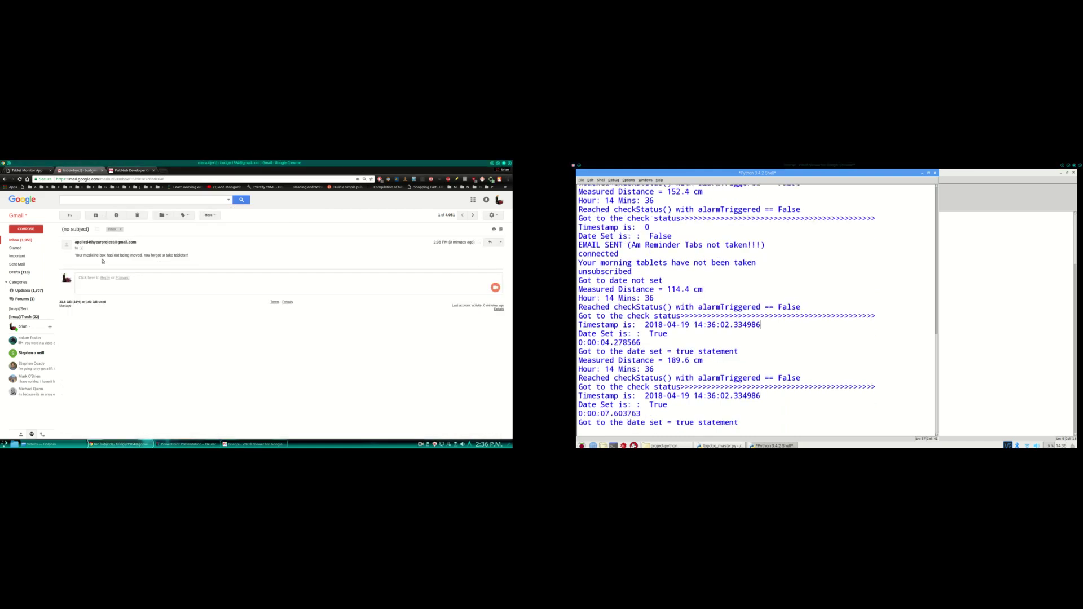
Highlight the reminder e-mail text, then view the PubNub messages tab
left_click_drag(156, 257, 204, 260)
left_click(130, 171)
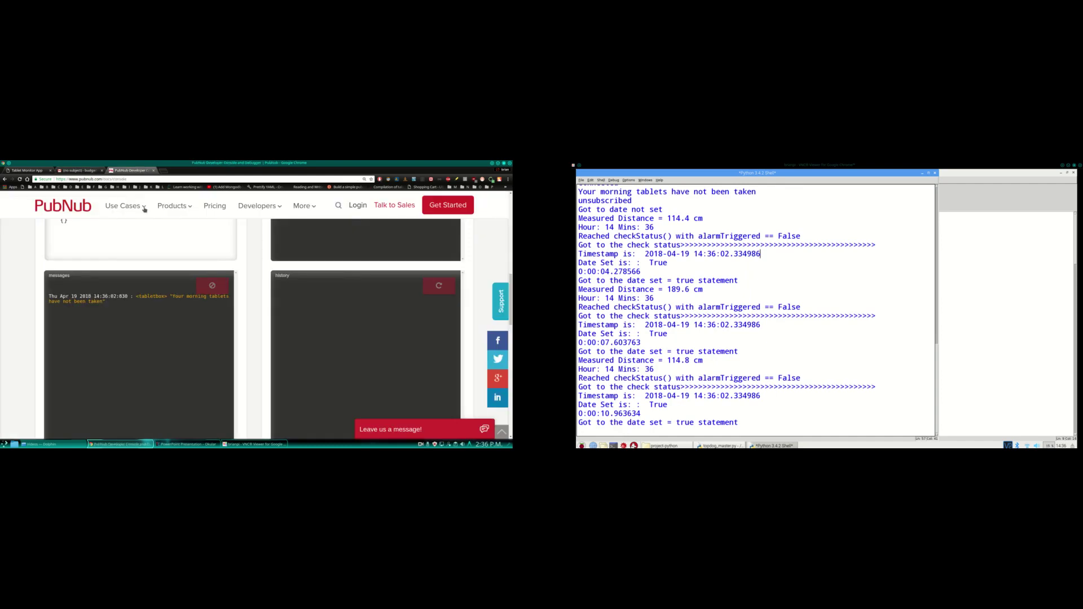
mouse_move(123, 205)
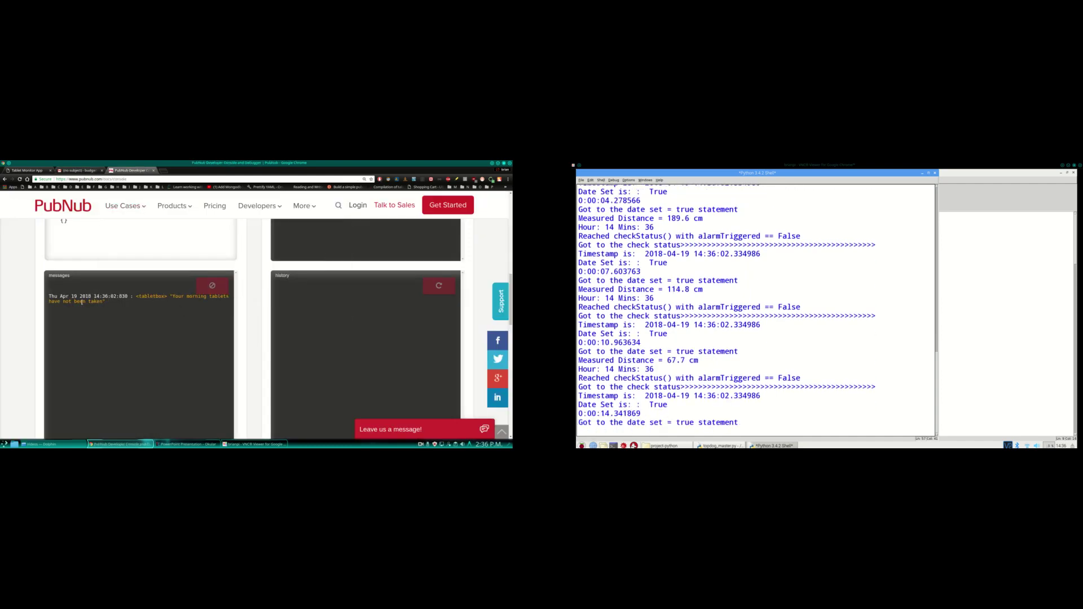
Return to the container page and highlight, then deselect, its Not Taken status
left_click(26, 170)
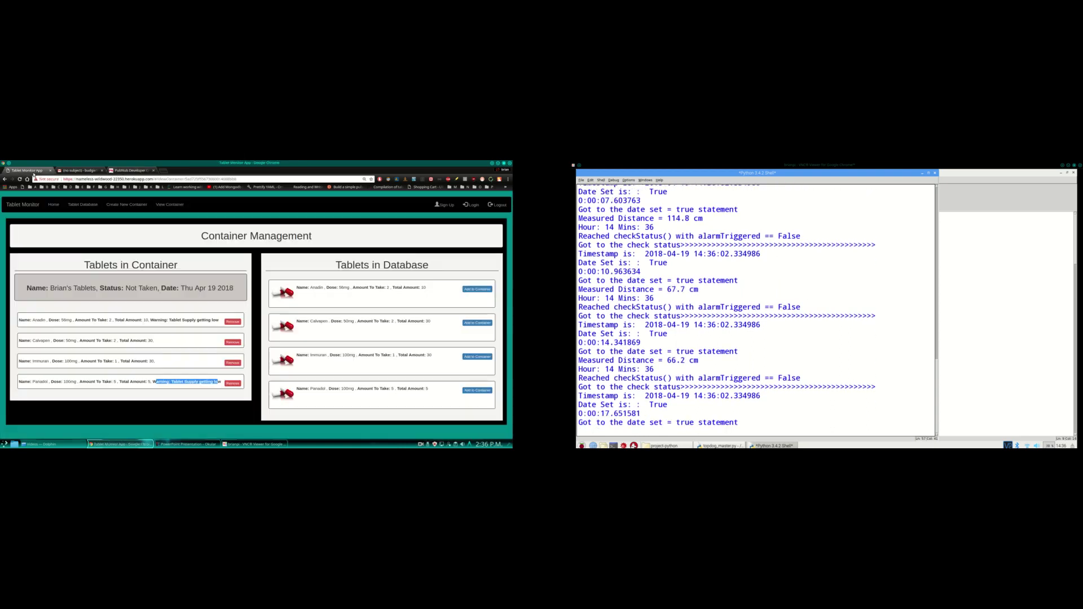
left_click_drag(99, 288, 160, 289)
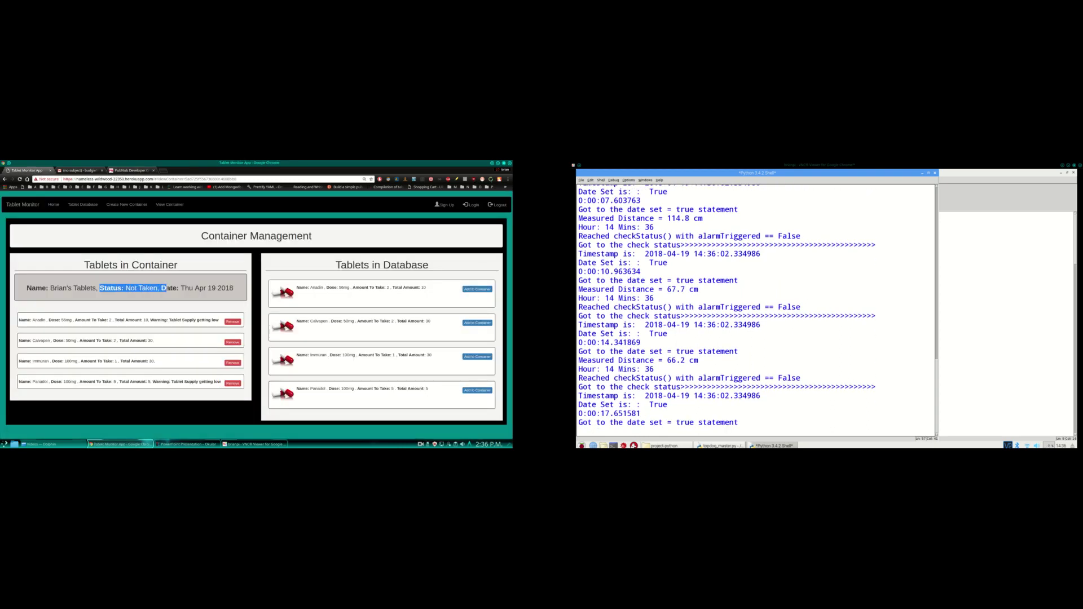
left_click(252, 347)
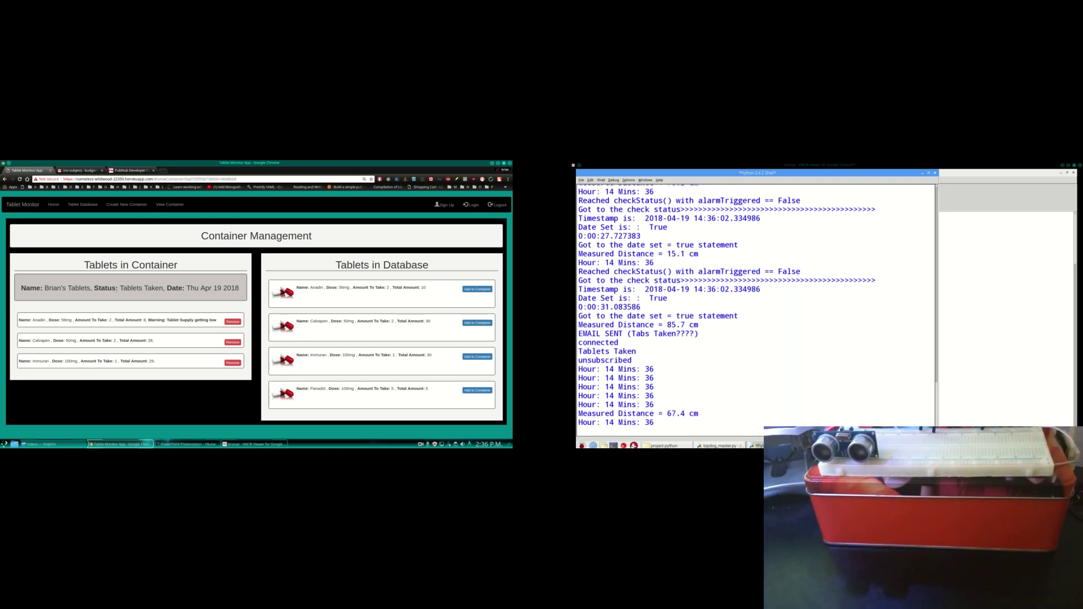
Confirm the container reads Tablets Taken, then read the newest box-opened email in the Gmail inbox
left_click_drag(118, 288, 167, 288)
left_click(86, 171)
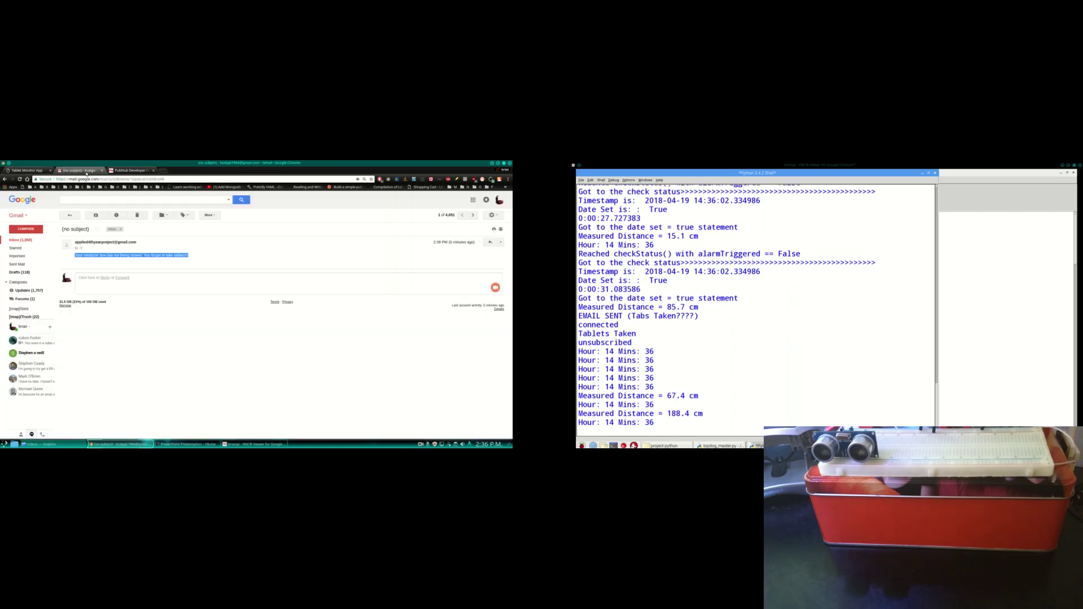
left_click(69, 215)
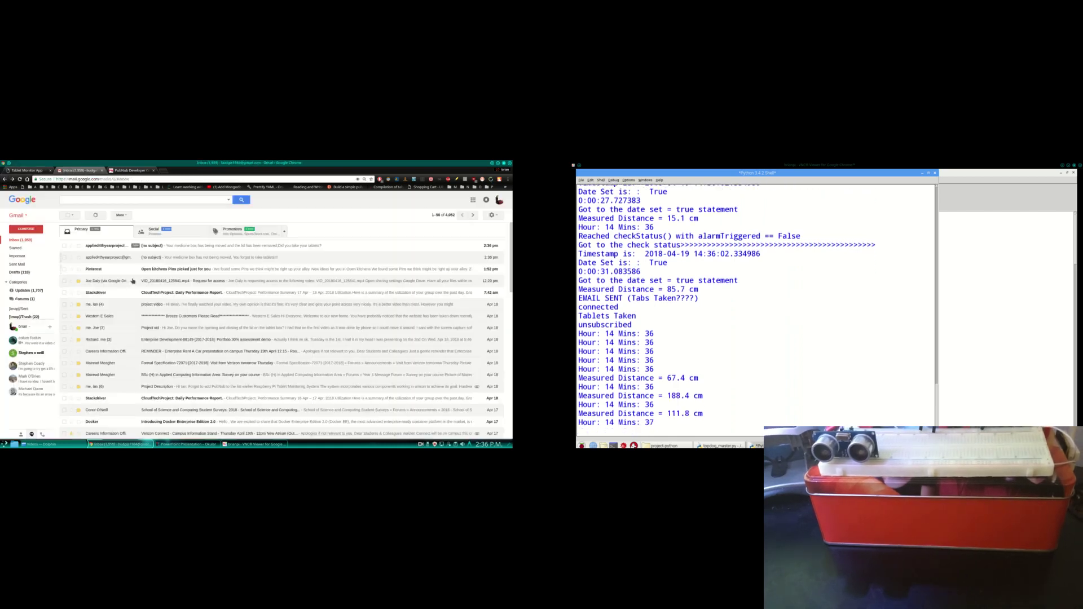
left_click(109, 246)
triple_click(174, 259)
left_click(191, 265)
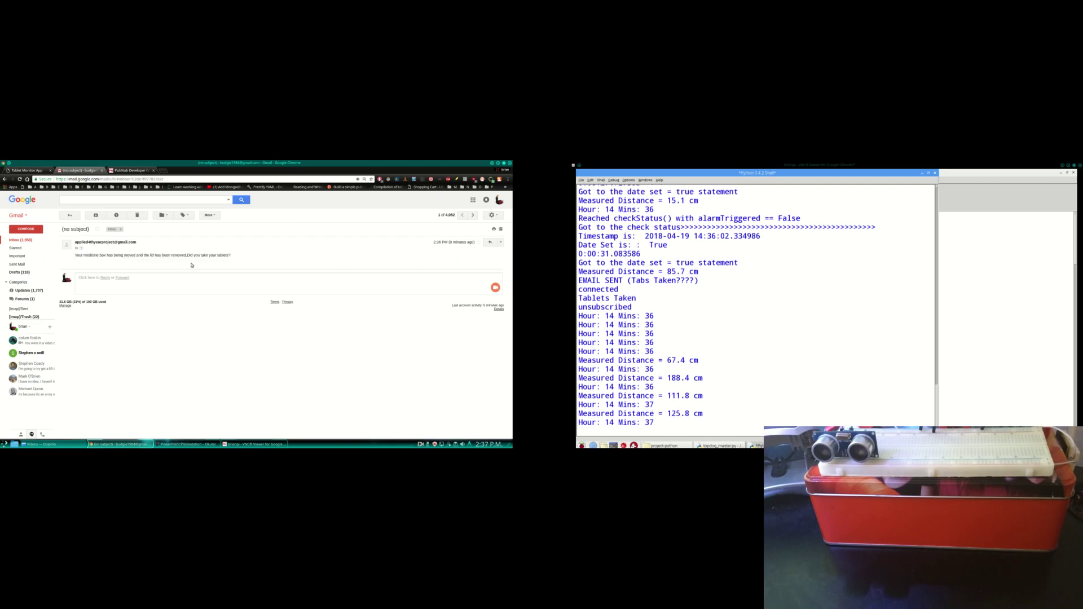
Verify PubNub logged the Tablets Taken message at 14:36:38, then return to the Tablet Monitor container page
left_click(132, 170)
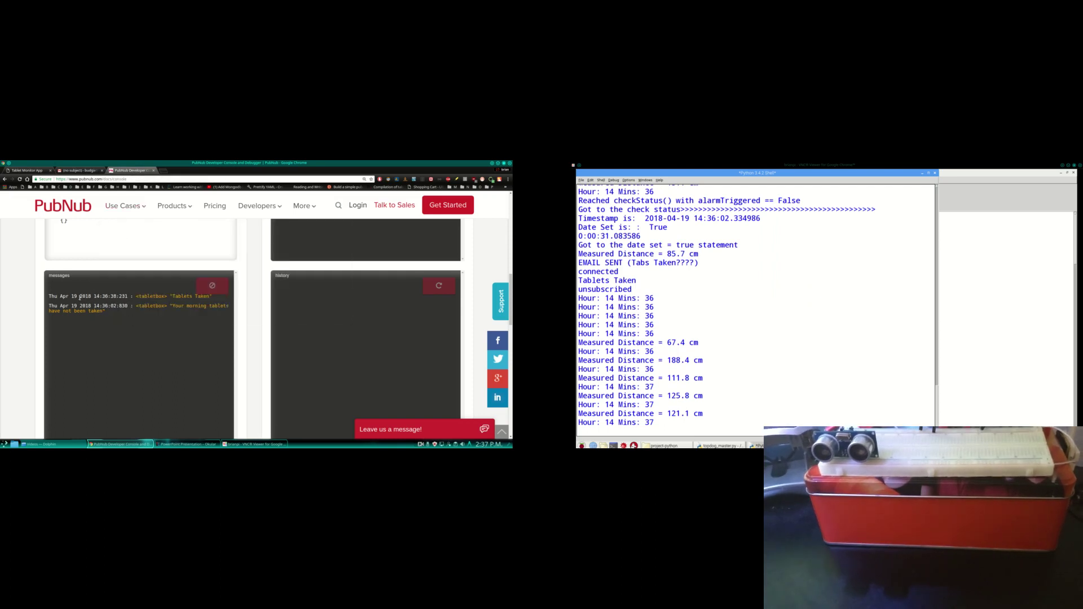
left_click_drag(168, 296, 211, 296)
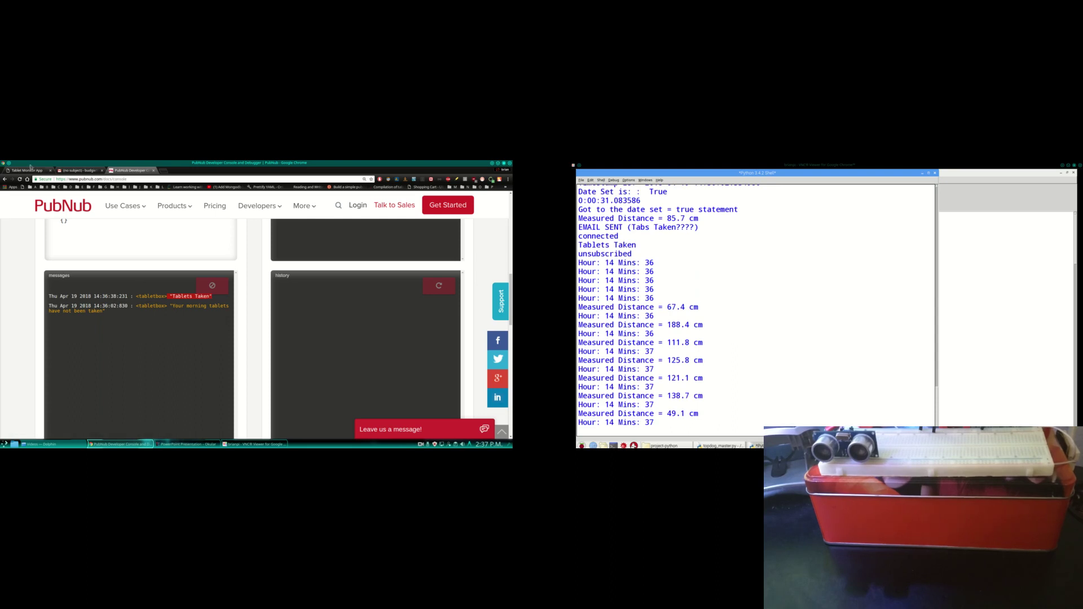
left_click(29, 170)
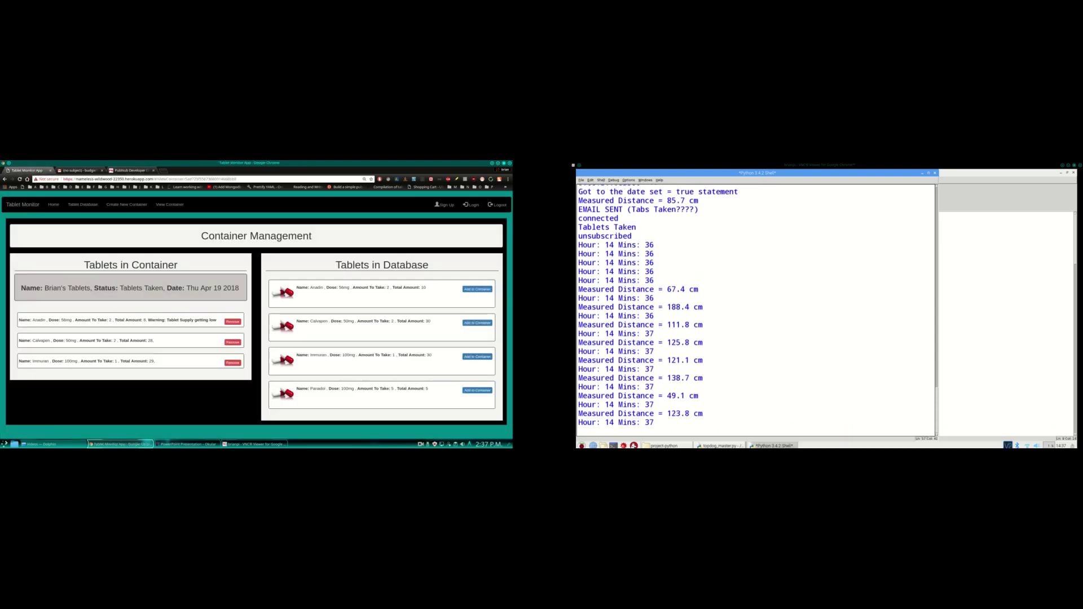